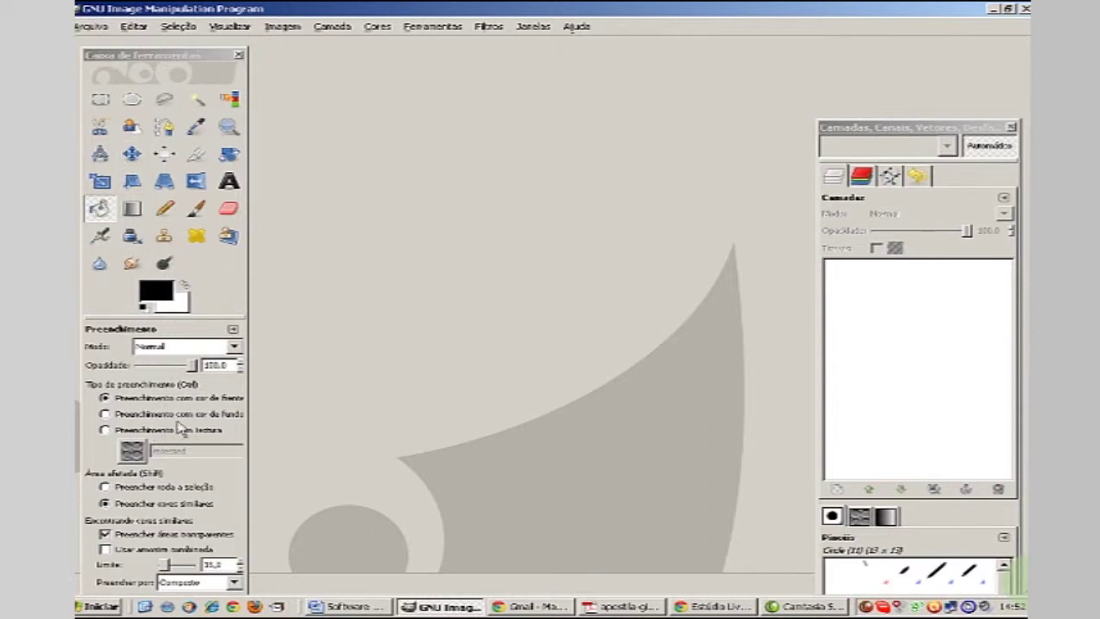
Step: Drag the Layers/Channels dock up toward the top of the screen
left_click(894, 131)
left_click_drag(894, 131, 889, 46)
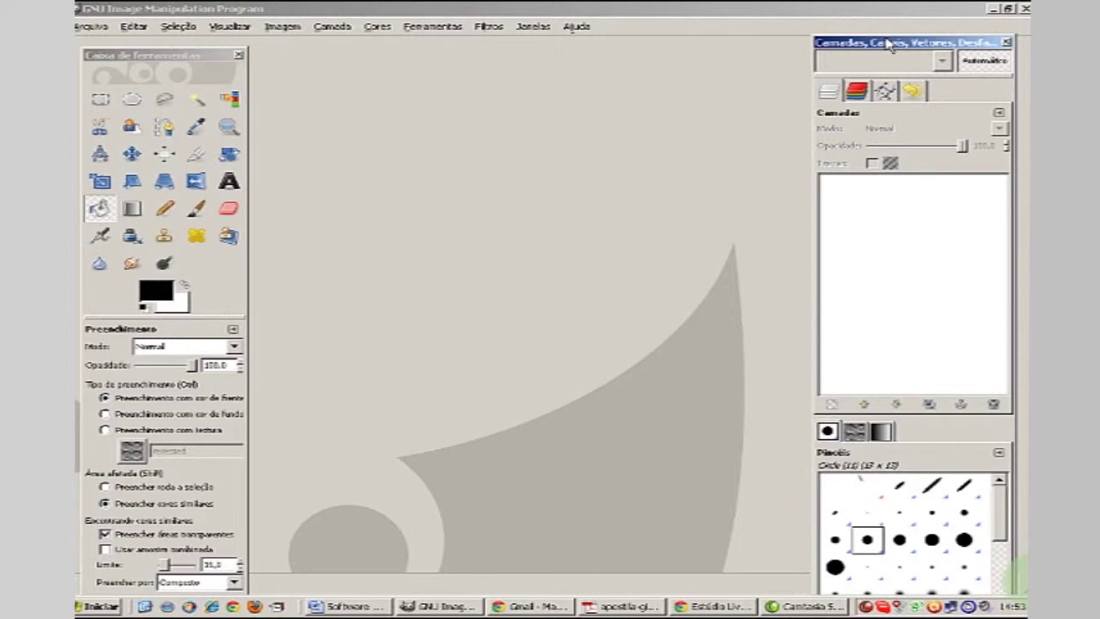
left_click(102, 30)
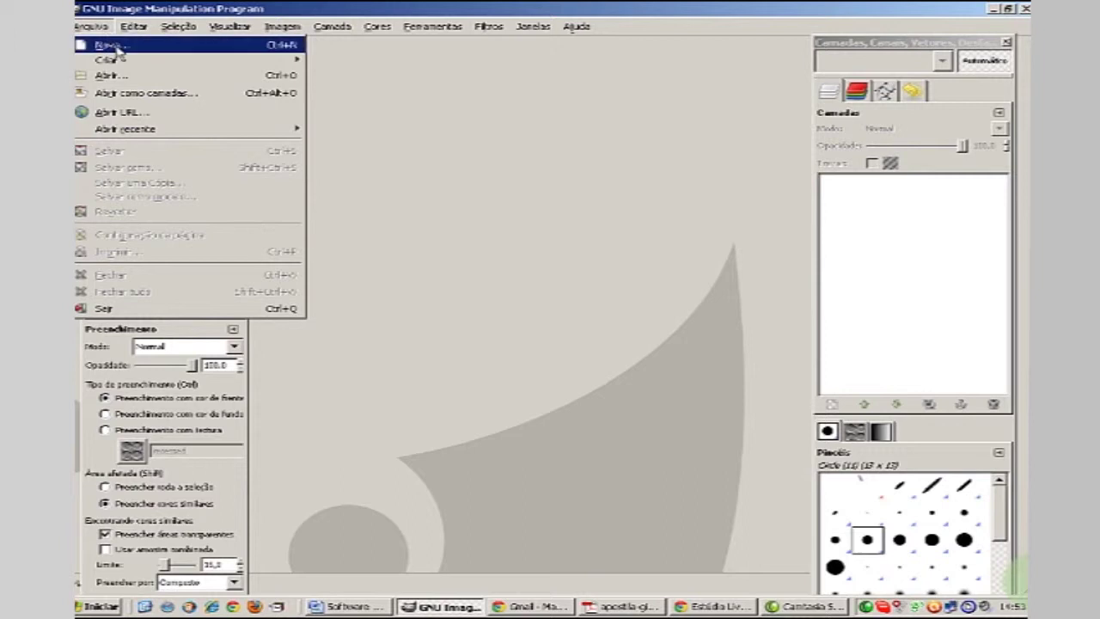
Step: Create a new blank 800×600 image using the 800x600 template
left_click(105, 45)
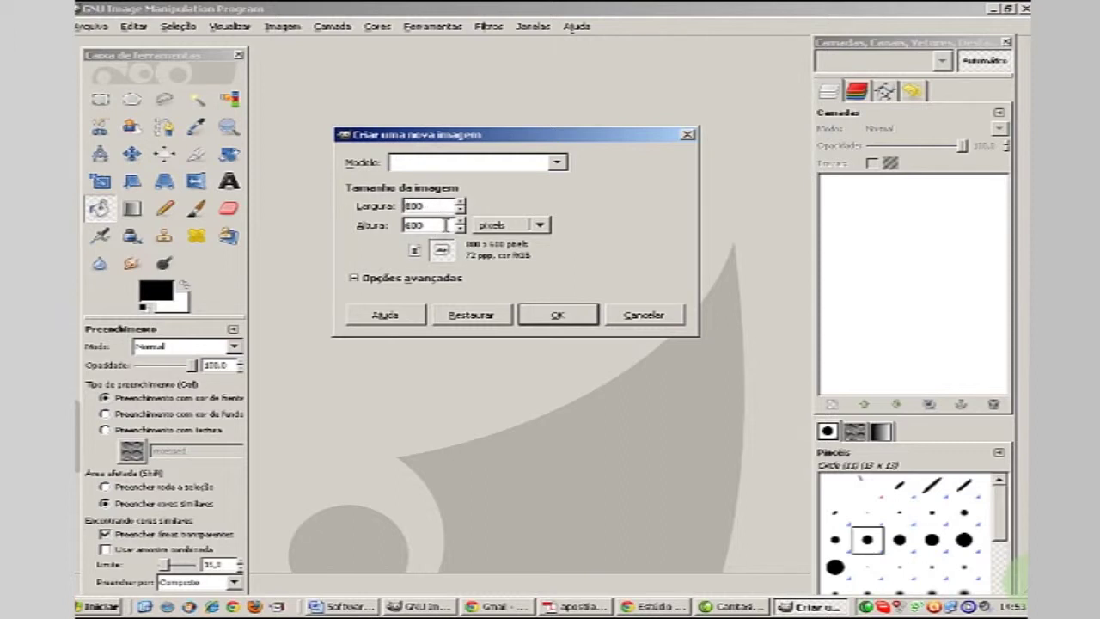
left_click(557, 163)
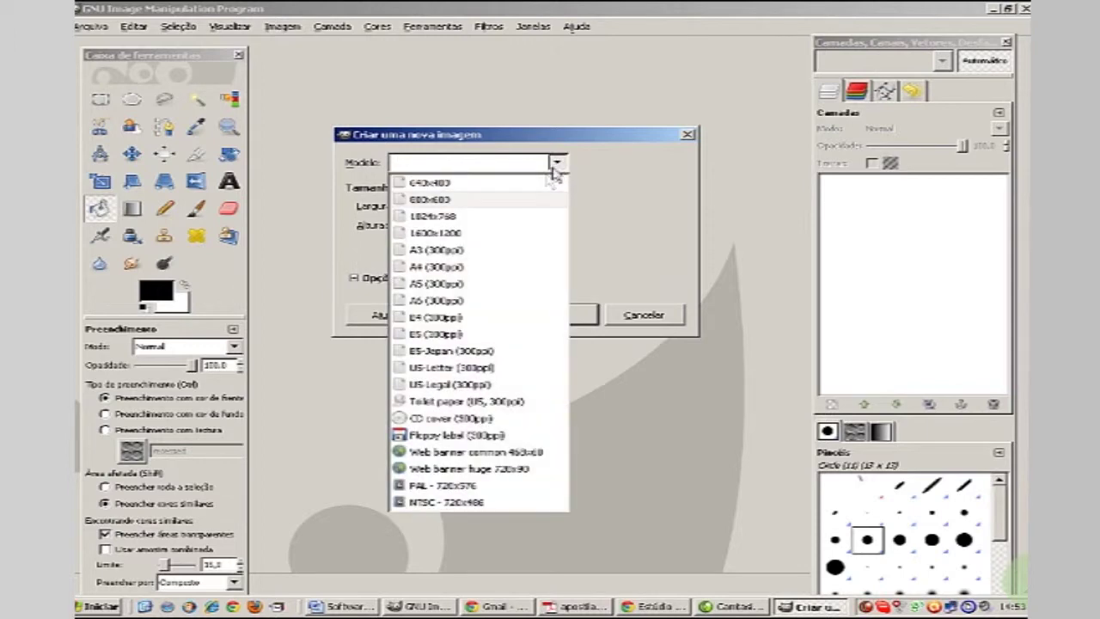
left_click(486, 205)
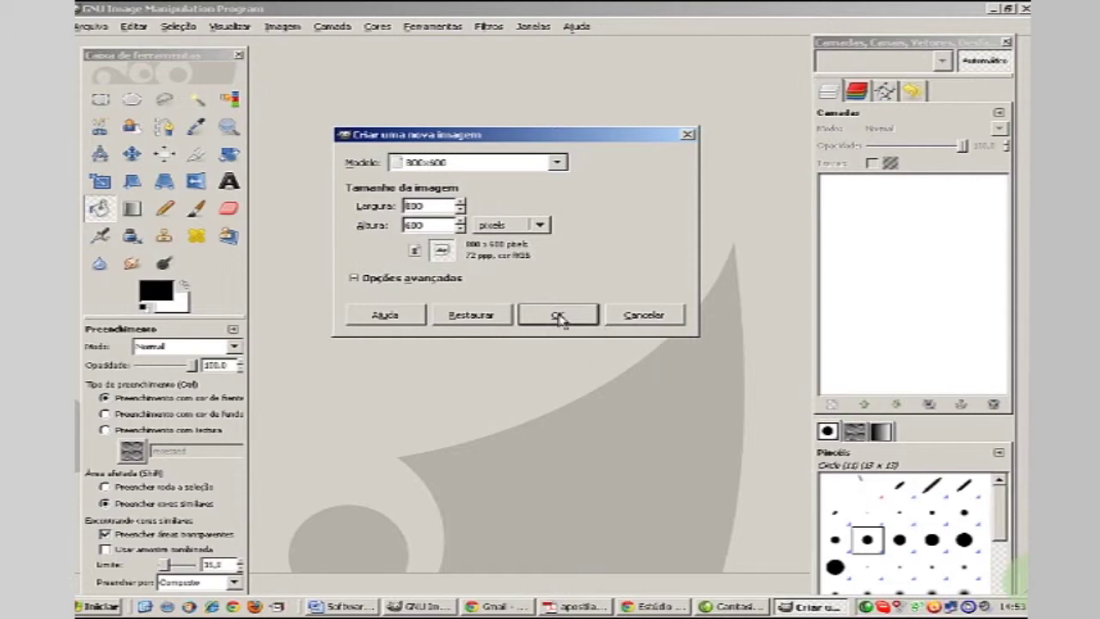
left_click(557, 317)
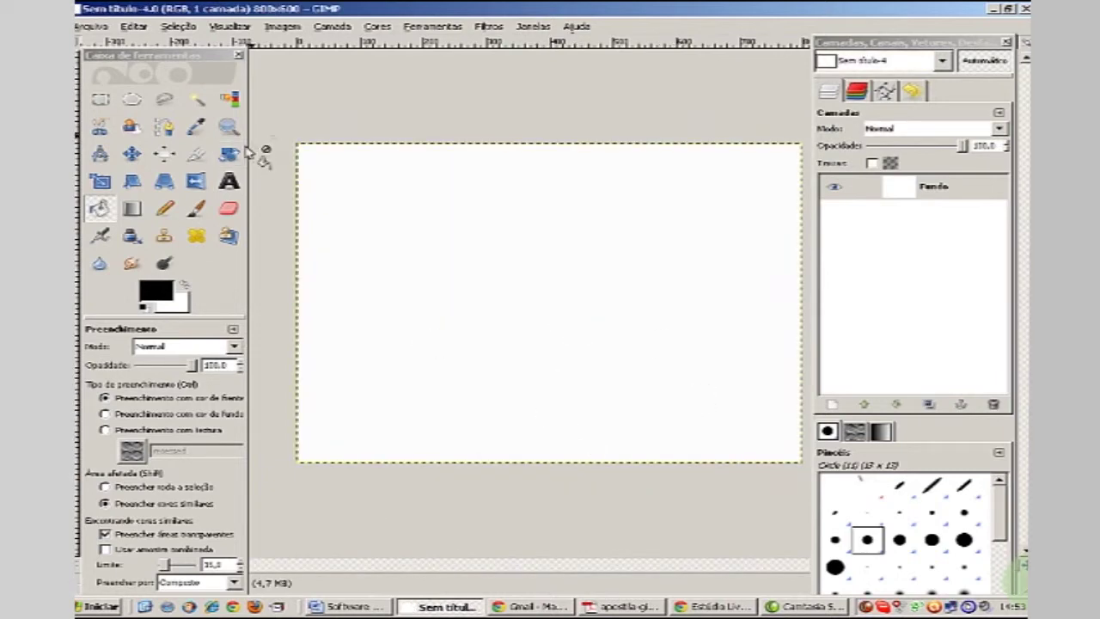
Step: Nudge the Toolbox window slightly right and down beside the canvas
left_click(201, 60)
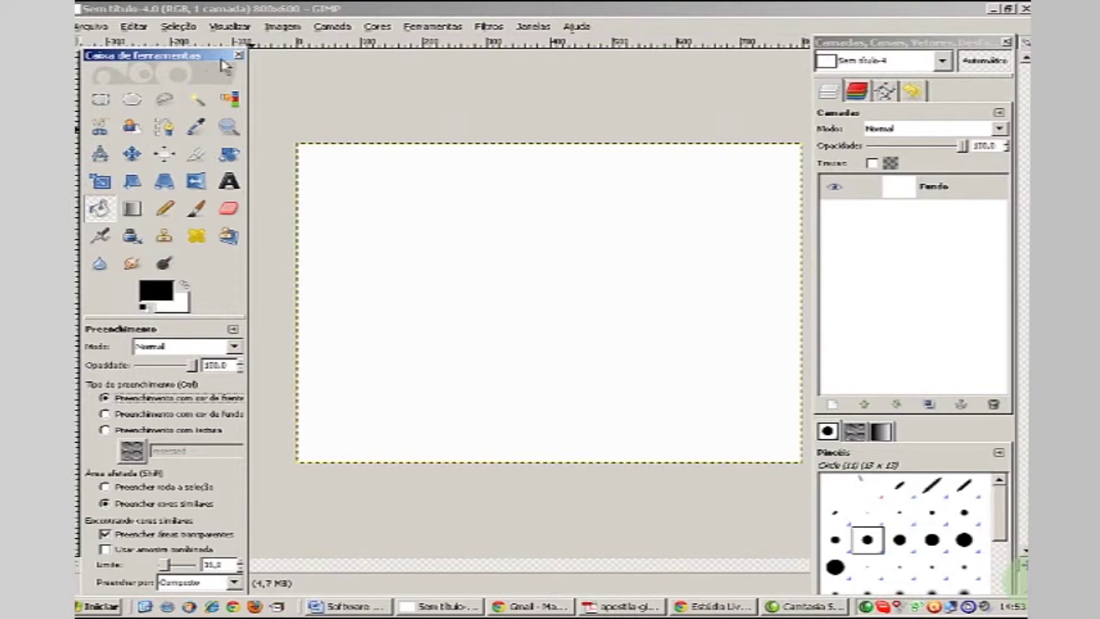
left_click_drag(221, 60, 206, 67)
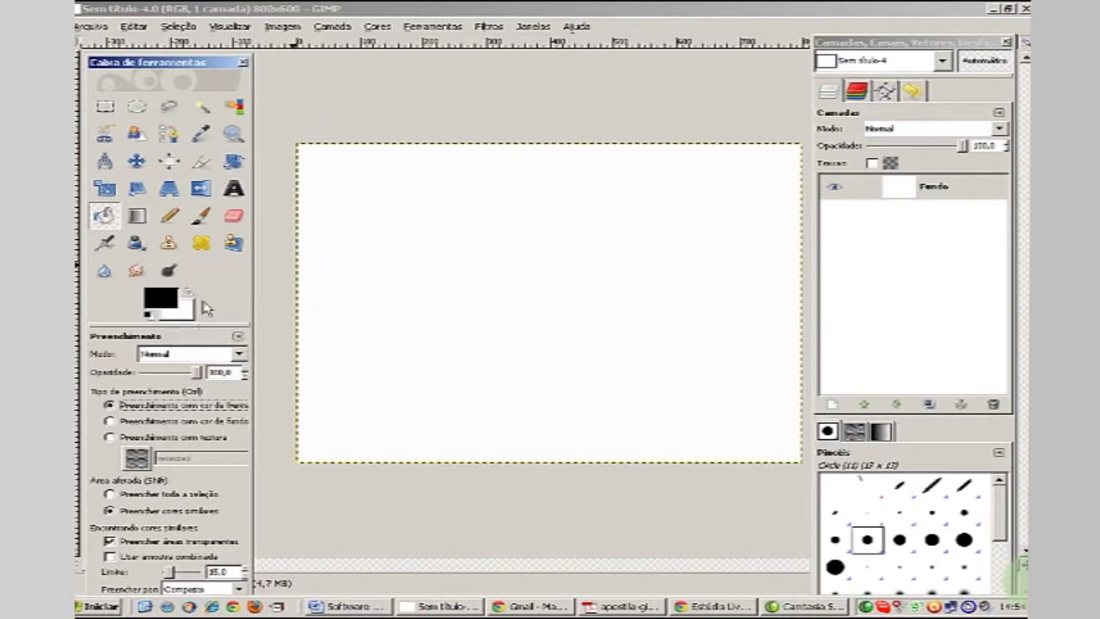
left_click(90, 26)
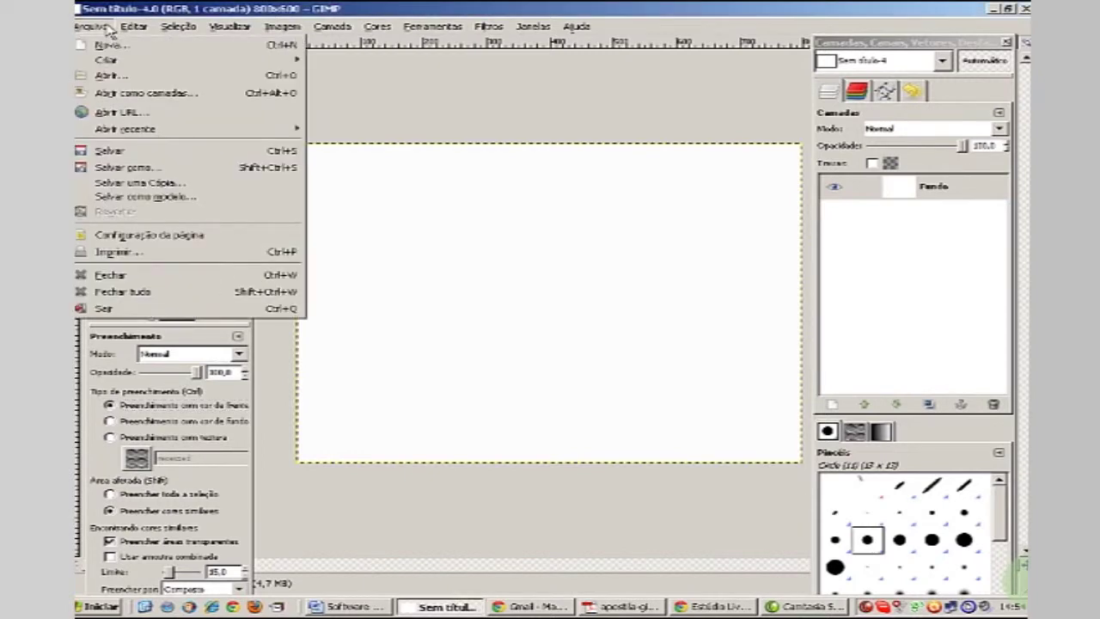
left_click(130, 48)
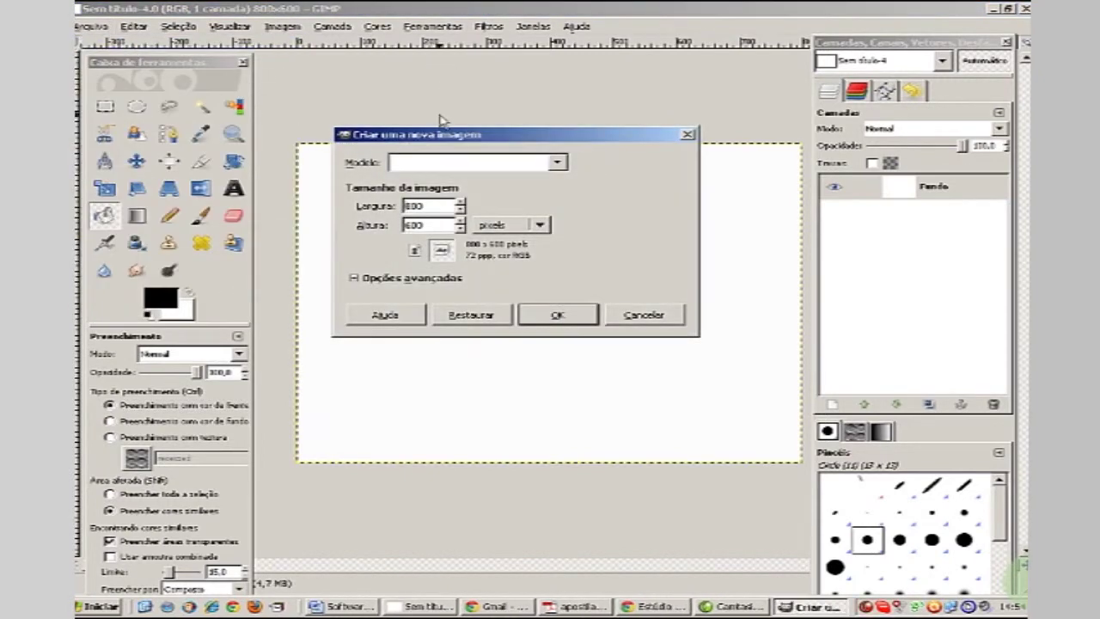
left_click(355, 278)
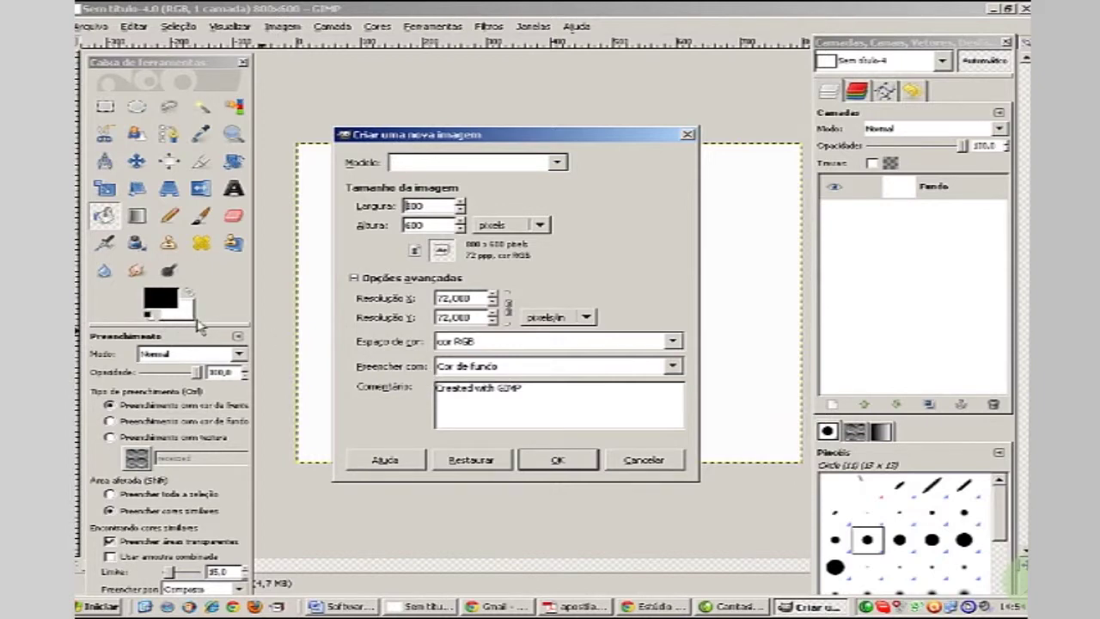
left_click(644, 465)
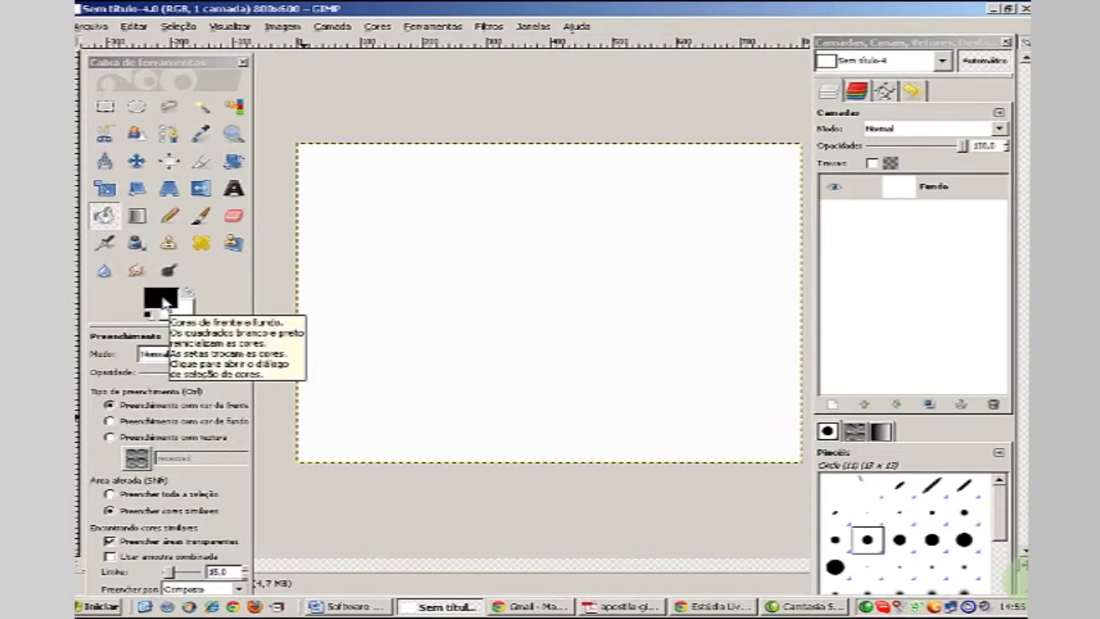
Step: Set the foreground colour to mid blue 7597cd after trying other colours
left_click(160, 298)
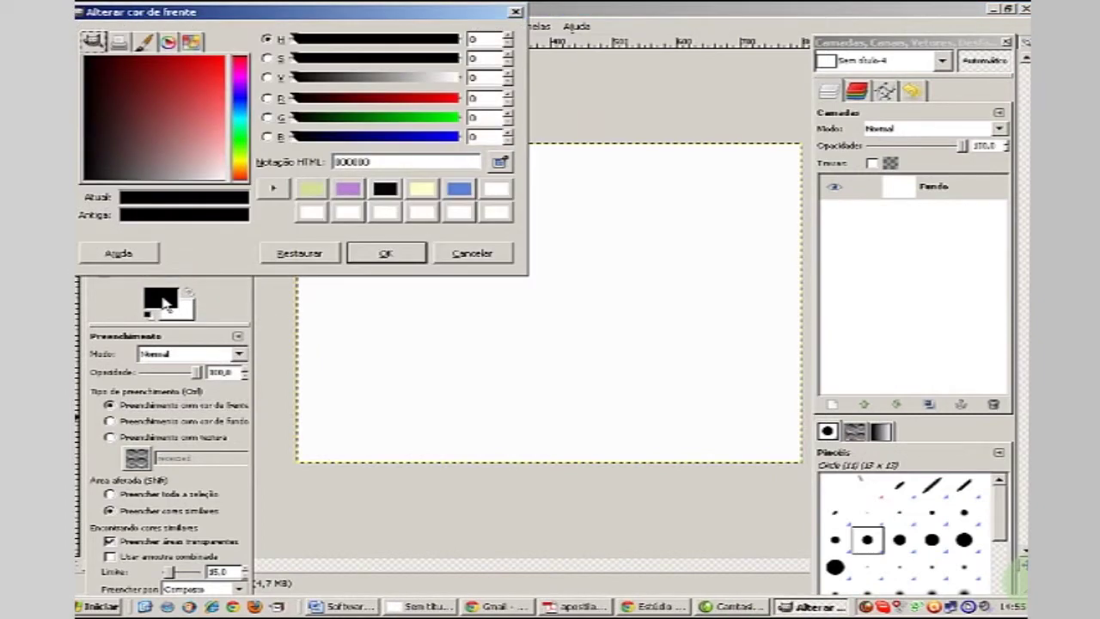
left_click(217, 94)
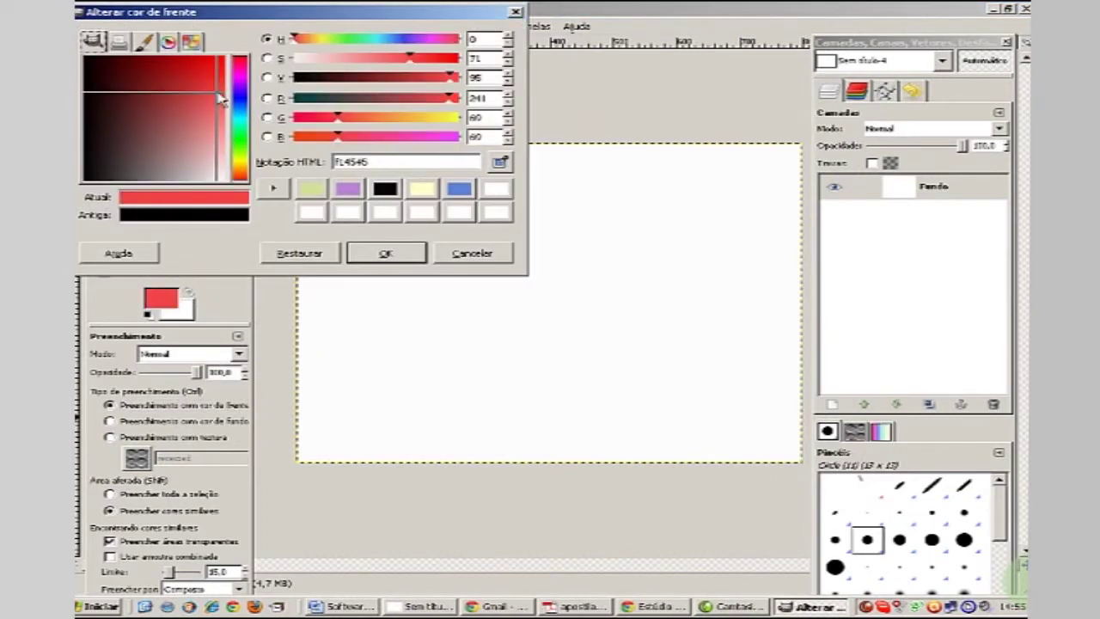
left_click(354, 118)
left_click_drag(370, 123, 417, 129)
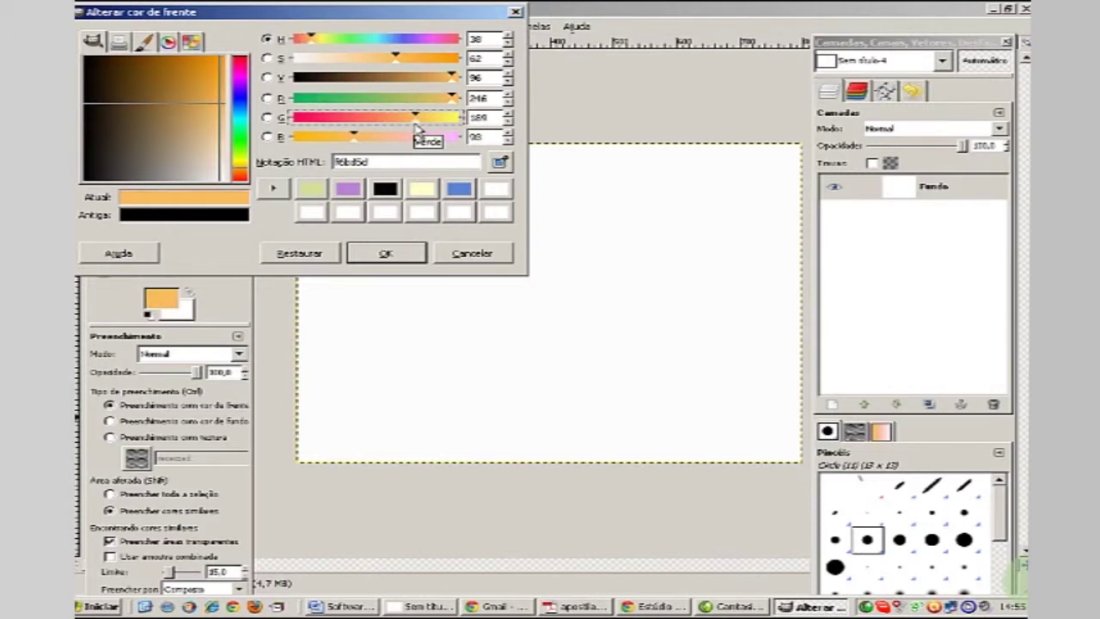
mouse_move(178, 144)
left_mouse_down()
mouse_move(219, 78)
mouse_move(244, 84)
mouse_move(243, 117)
mouse_move(206, 160)
mouse_move(123, 89)
left_mouse_up()
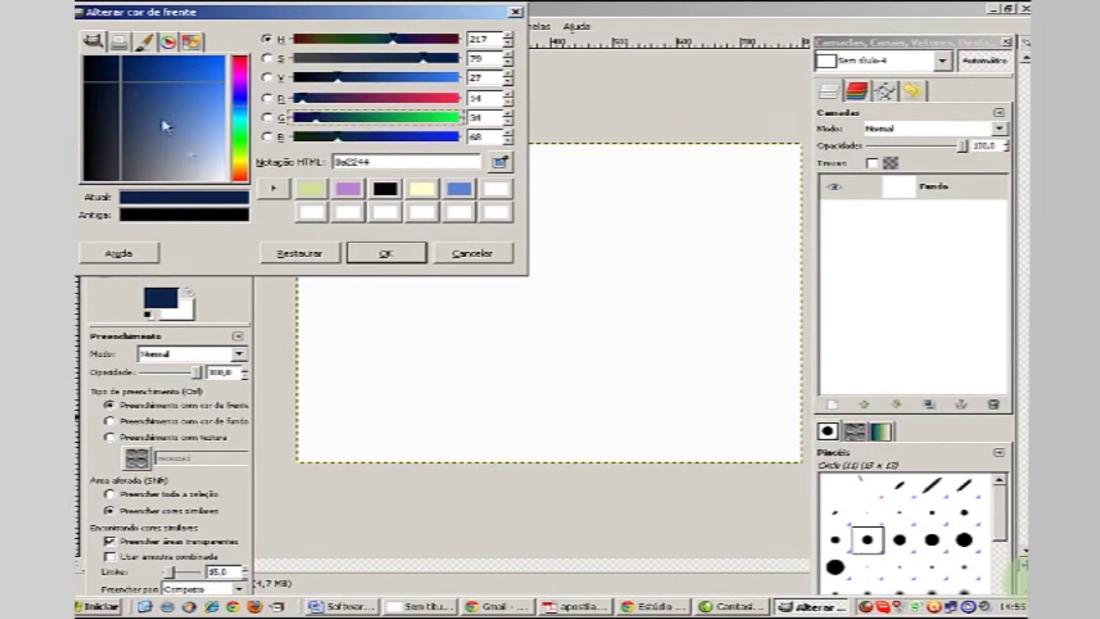
left_click_drag(207, 160, 201, 134)
left_click(404, 257)
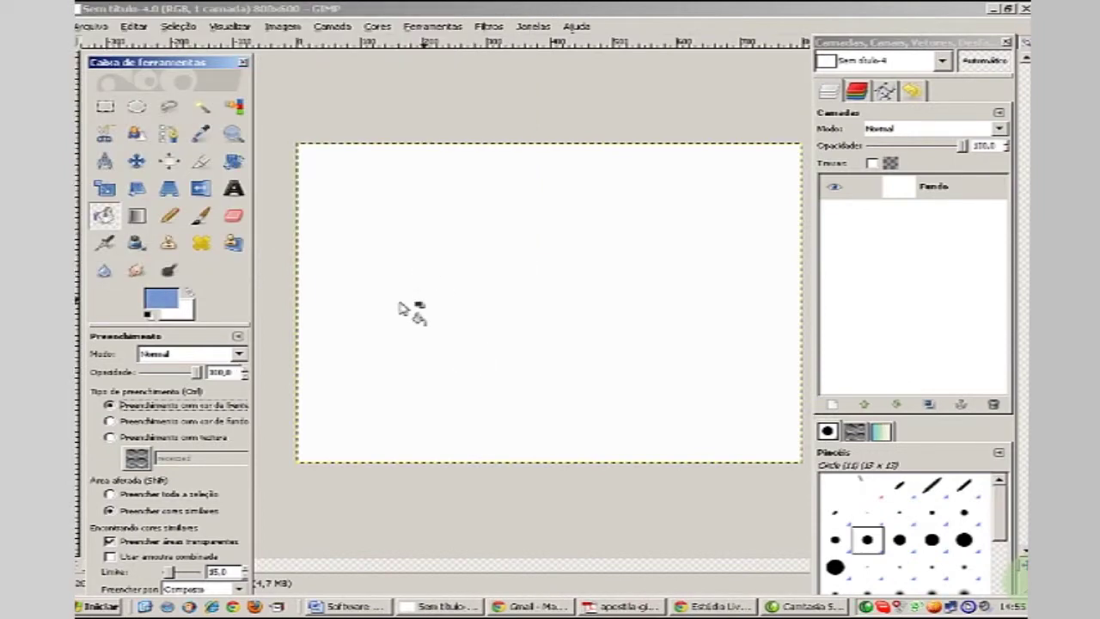
Step: Bucket-fill the canvas with the blue 7597cd foreground colour
left_click(491, 258)
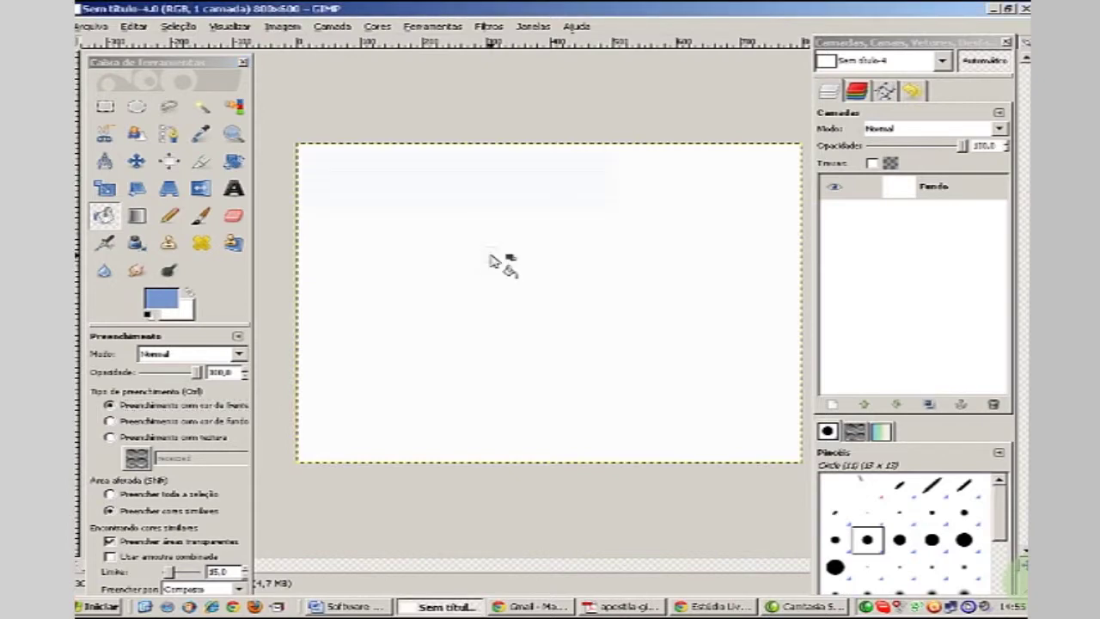
left_click(493, 258)
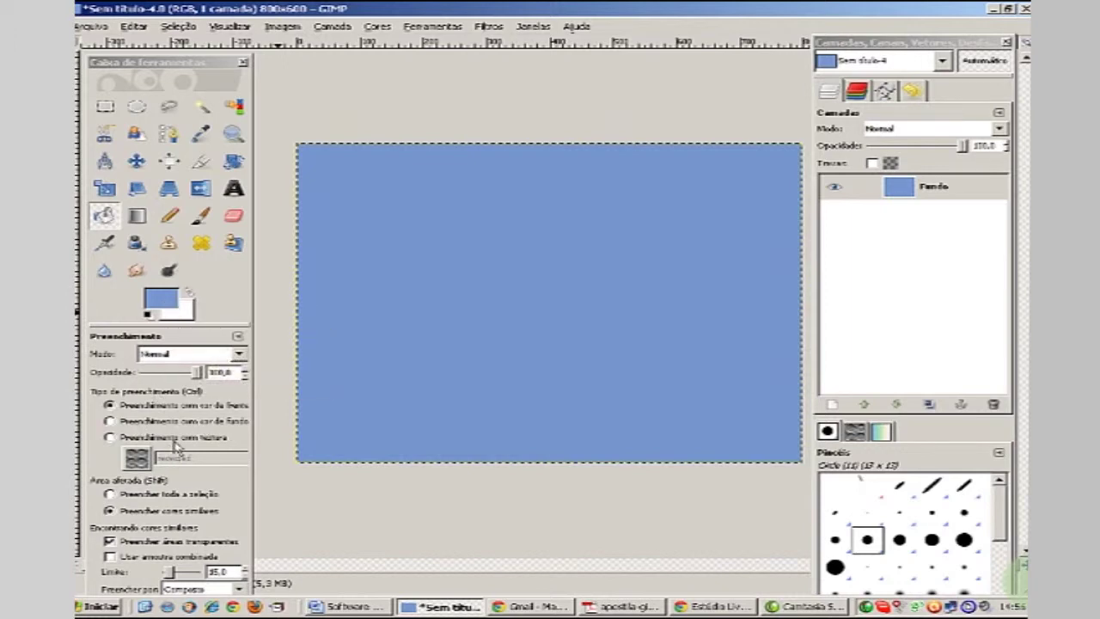
Step: Fill the whole canvas with the light-blue streaked Rain pattern
left_click(109, 437)
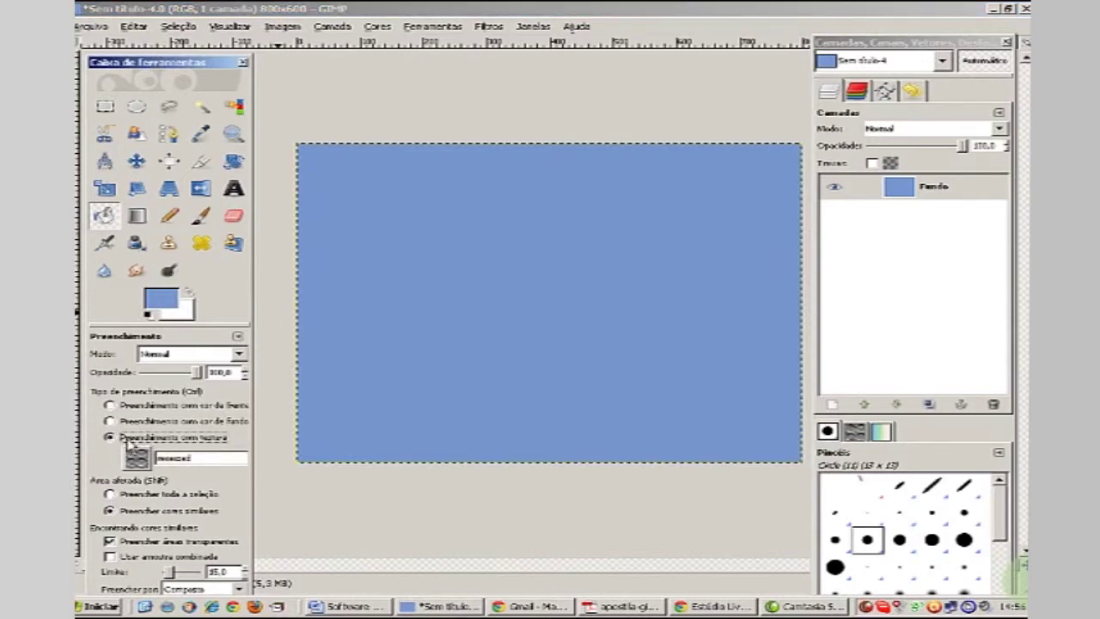
left_click(146, 464)
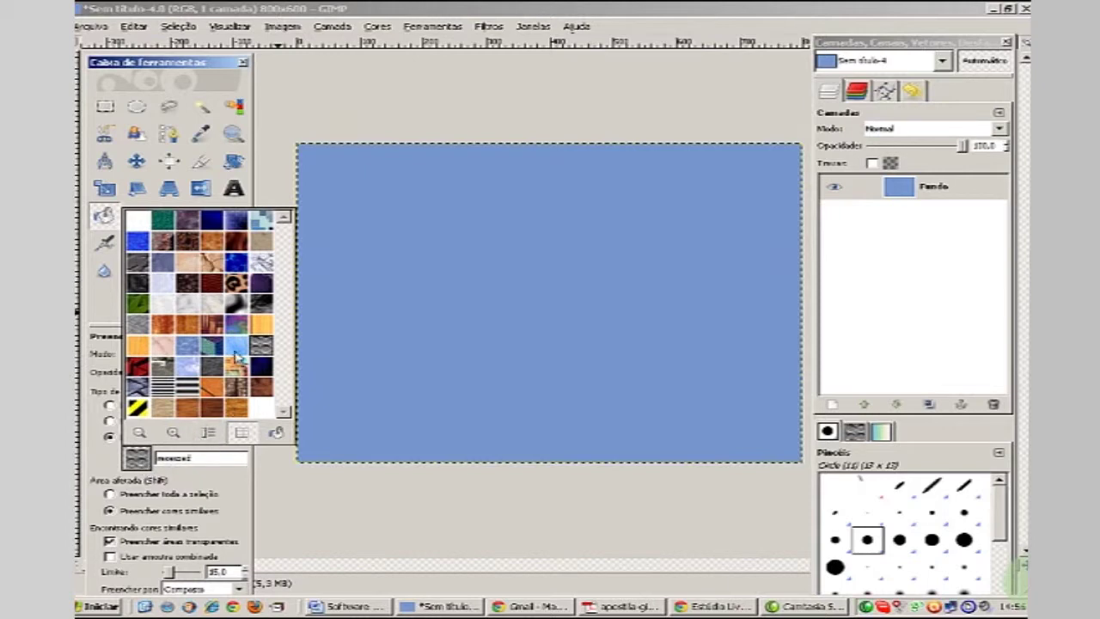
left_click(244, 349)
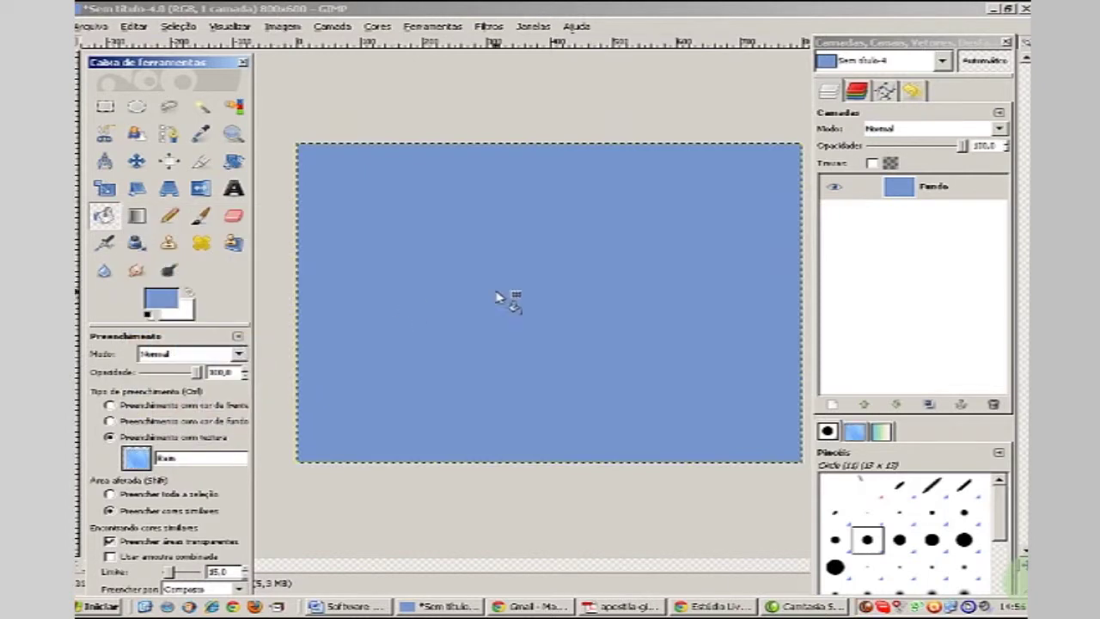
left_click(535, 271)
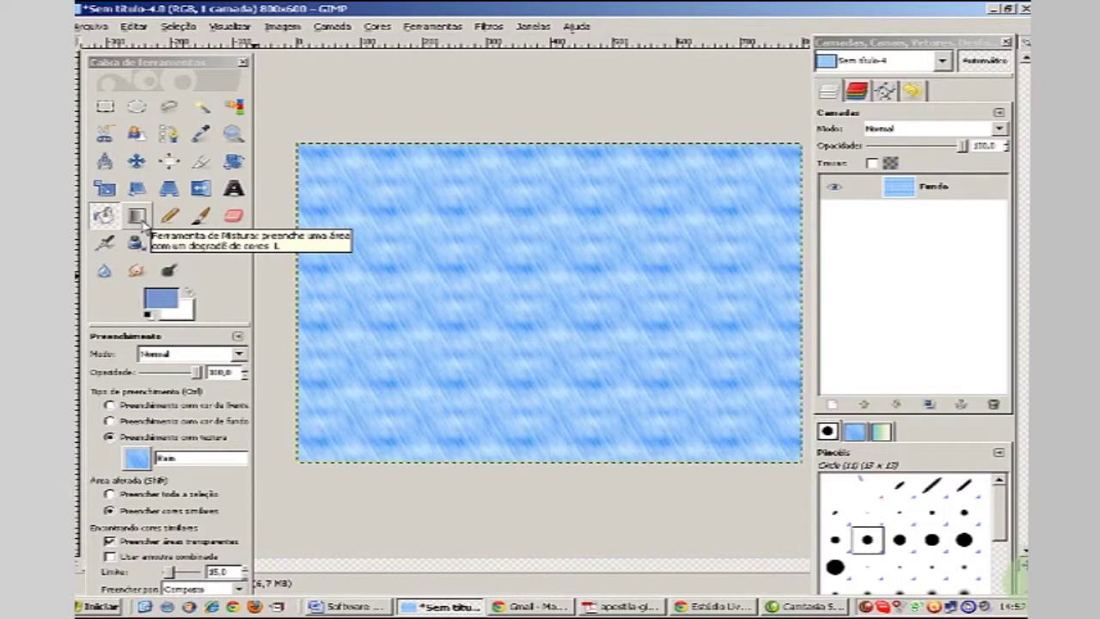
Step: Draw a blue-to-white radial gradient starting from the canvas's left edge
left_click(141, 222)
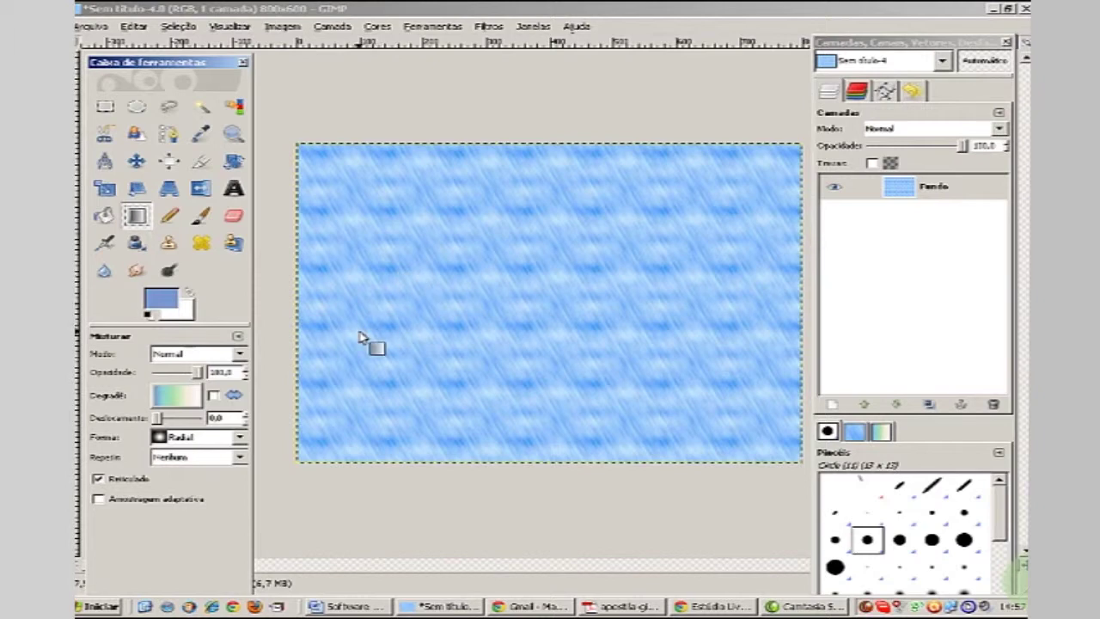
left_click_drag(359, 330, 741, 287)
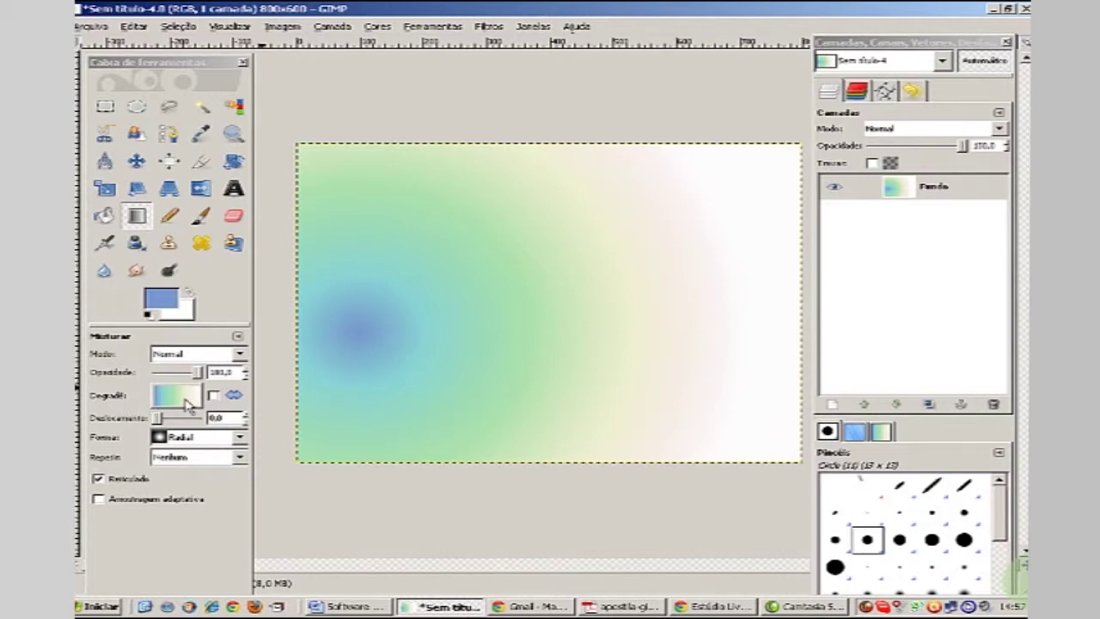
left_click(173, 402)
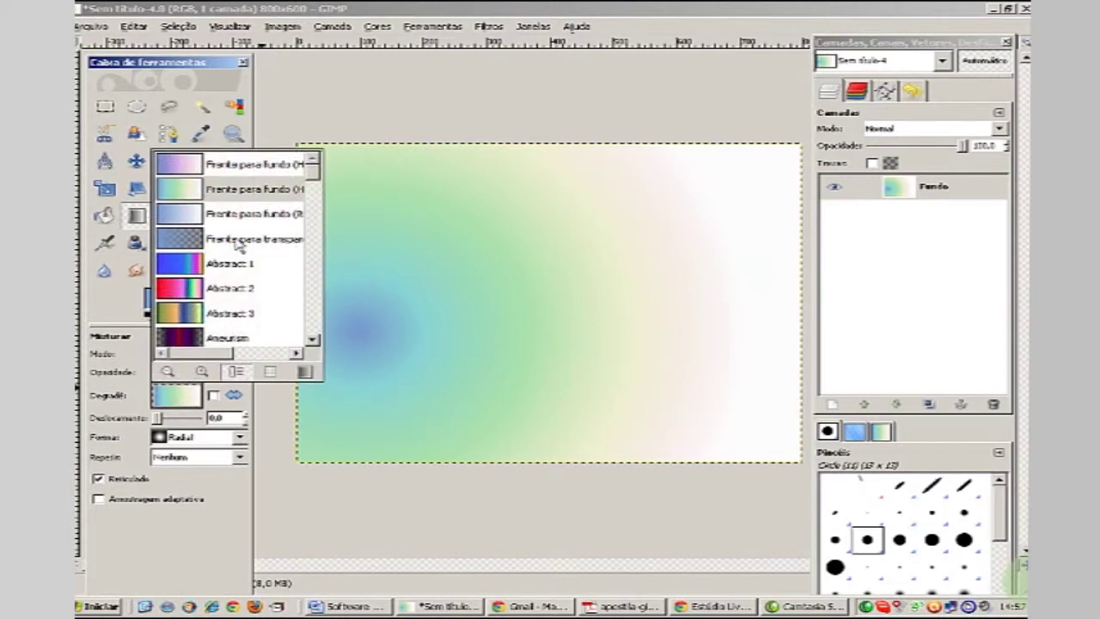
left_click(180, 221)
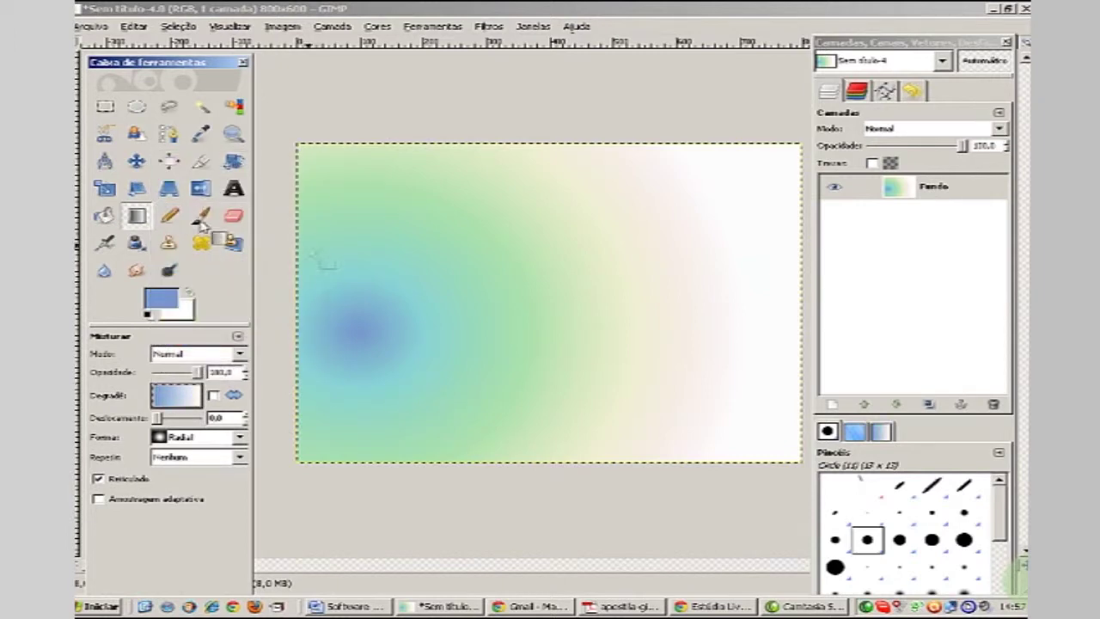
mouse_move(366, 344)
left_mouse_down()
mouse_move(326, 350)
mouse_move(754, 334)
left_mouse_up()
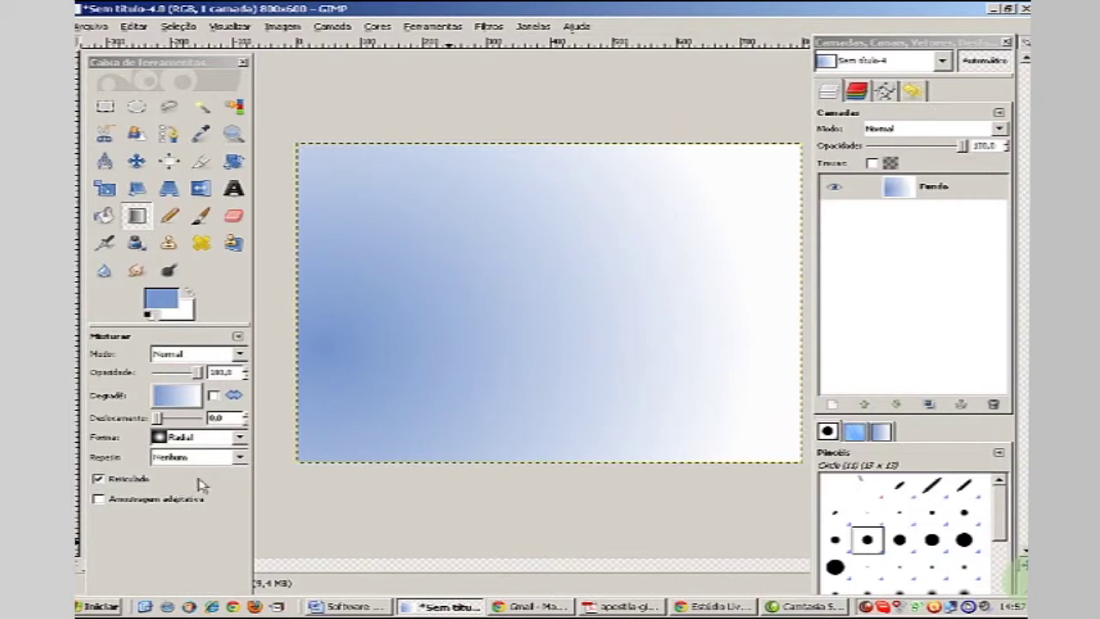
left_click(241, 438)
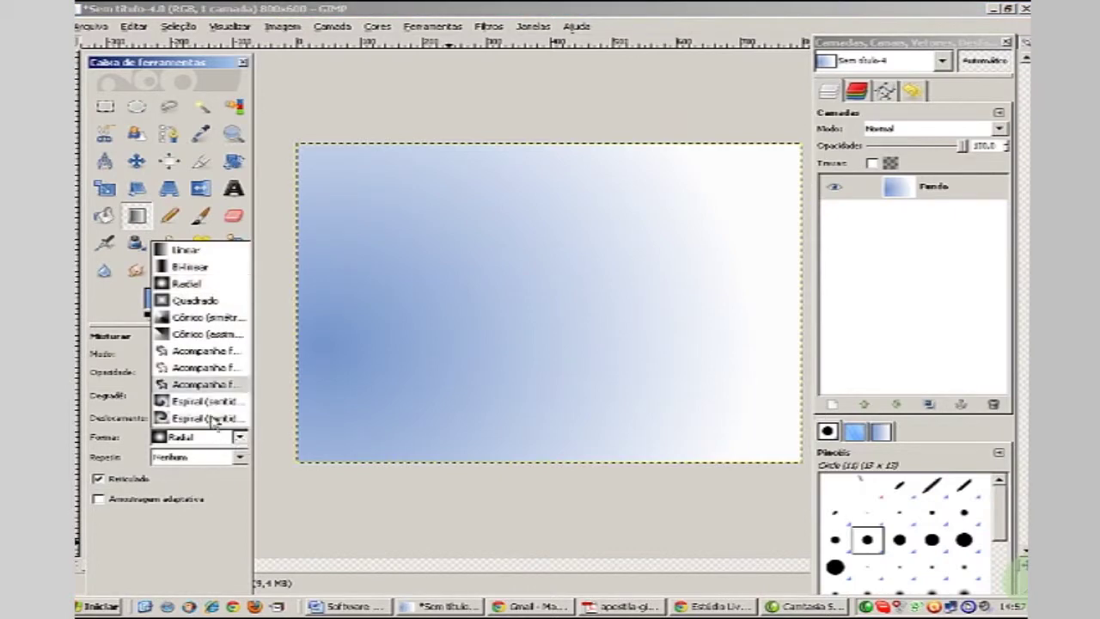
Step: Redraw a radial gradient, then an asymmetric conical gradient from left of centre
left_click(196, 284)
left_click_drag(411, 345, 644, 286)
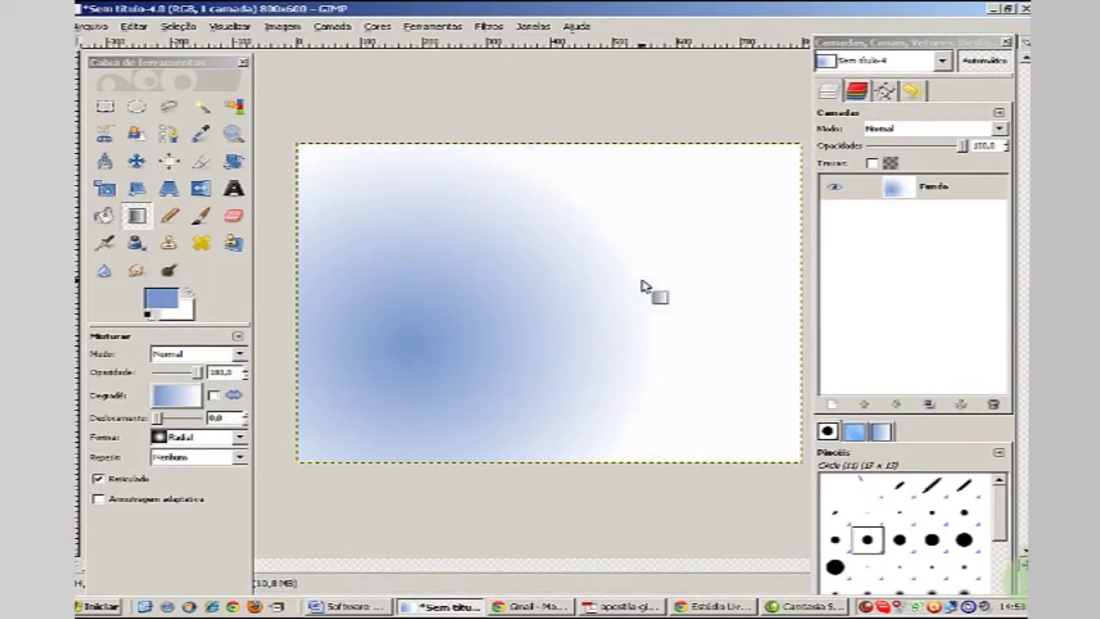
left_click(240, 438)
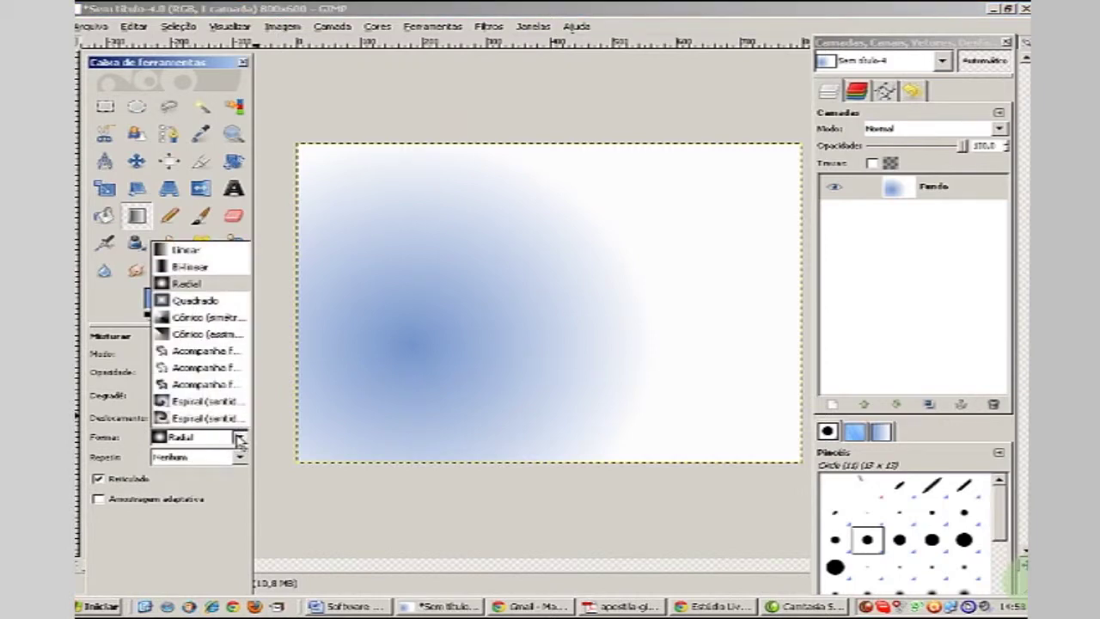
left_click(222, 334)
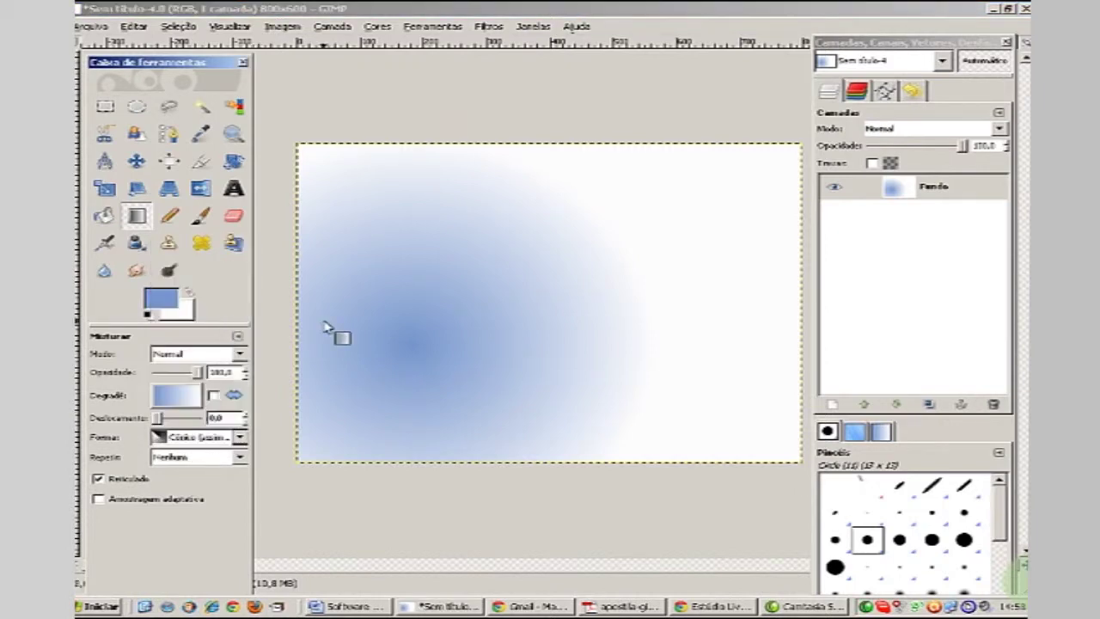
left_click_drag(449, 345, 683, 296)
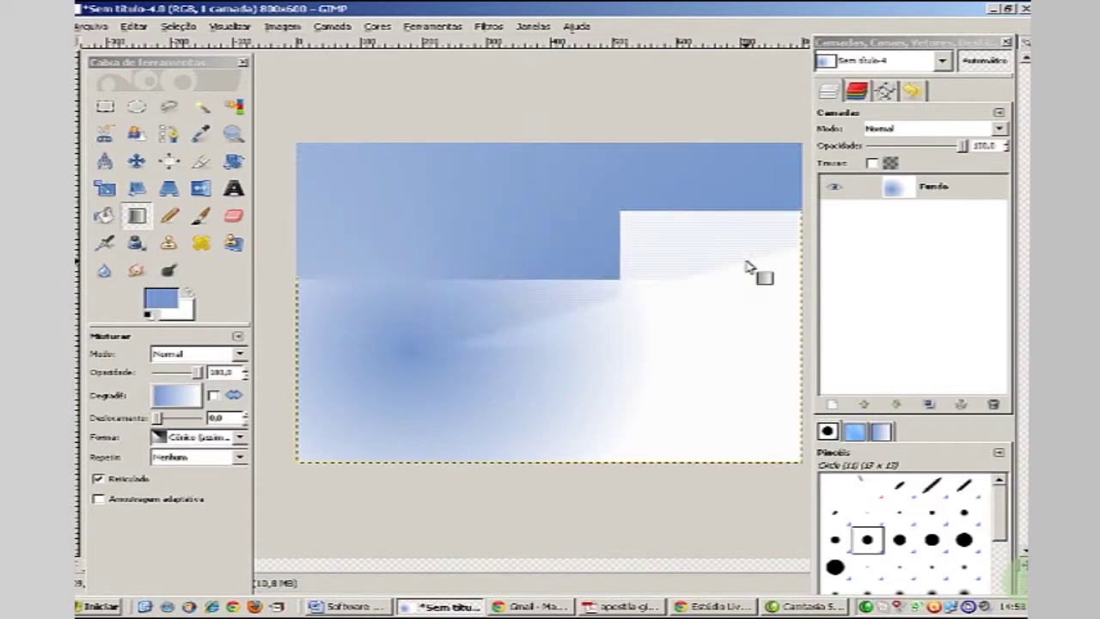
Step: Replace it with a linear gradient fading from blue on the left to white on the right
left_click(240, 439)
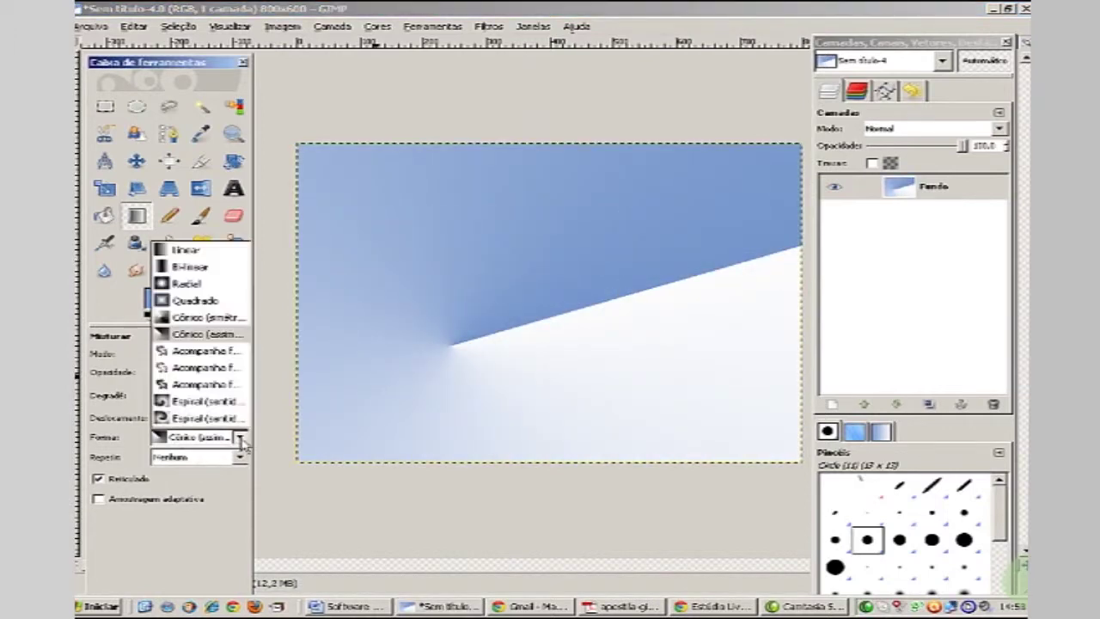
left_click(219, 250)
mouse_move(415, 333)
left_mouse_down()
mouse_move(378, 352)
mouse_move(737, 268)
left_mouse_up()
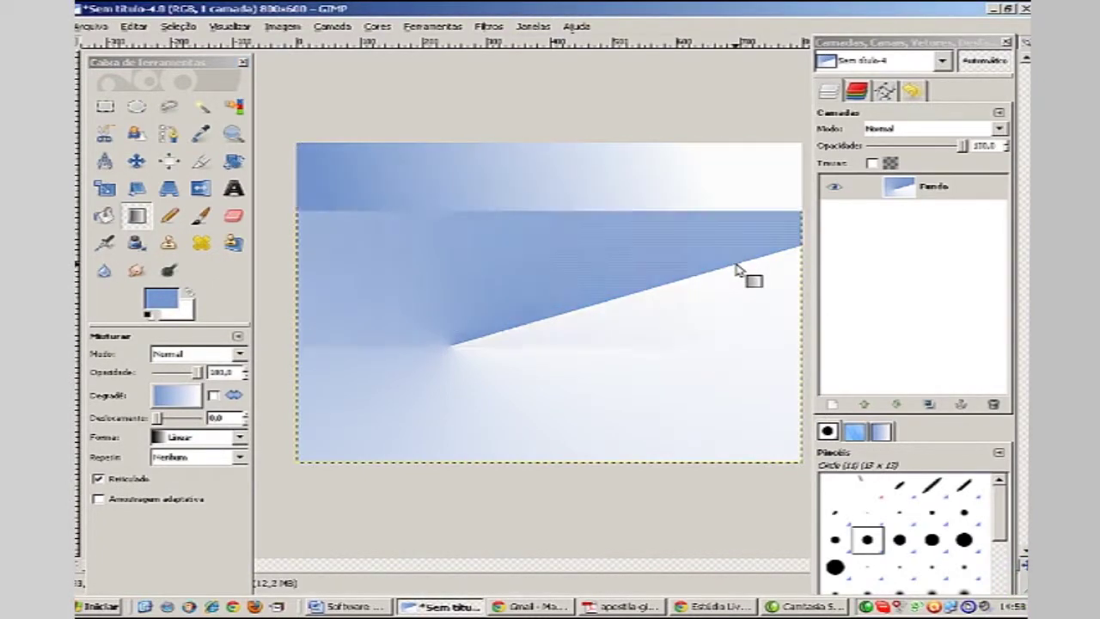
right_click(866, 607)
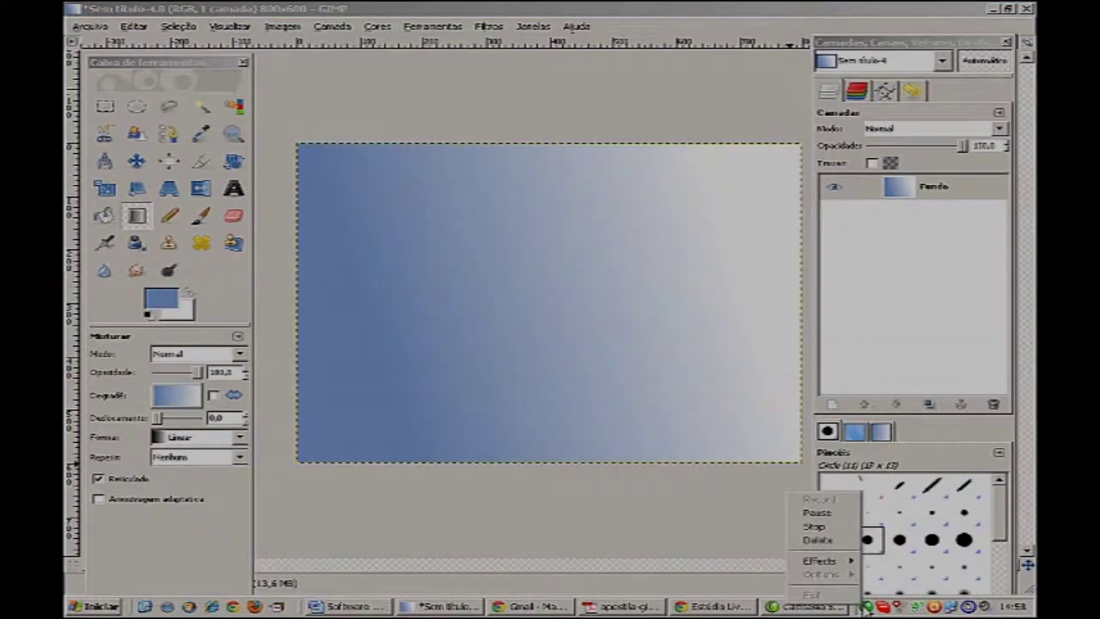